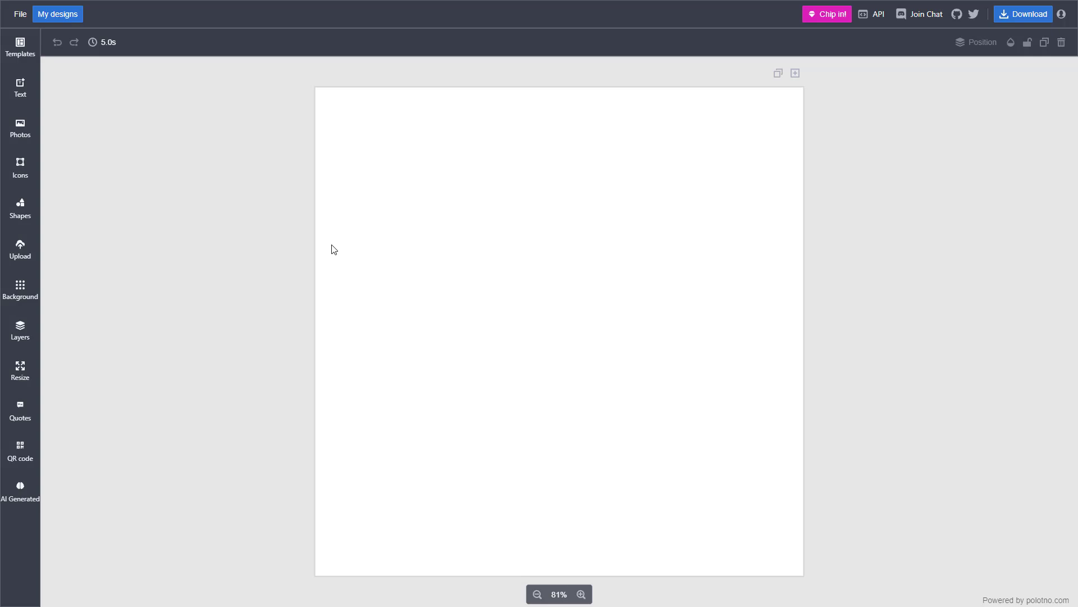
# Select TutorTube.jpg for upload from the Upload sidebar panel.
pyautogui.click(18, 253)
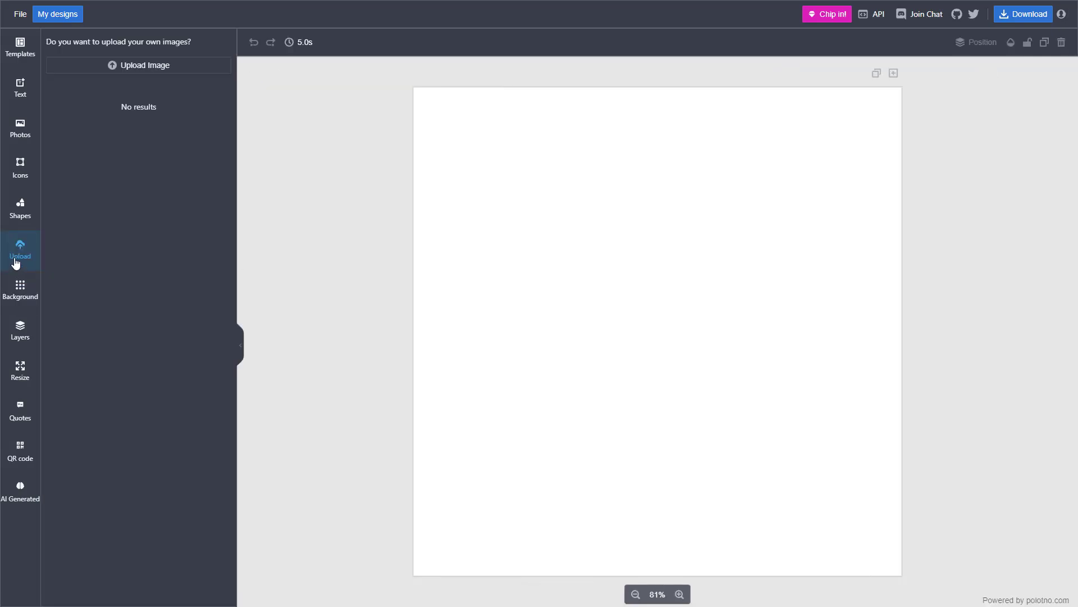
pyautogui.click(140, 65)
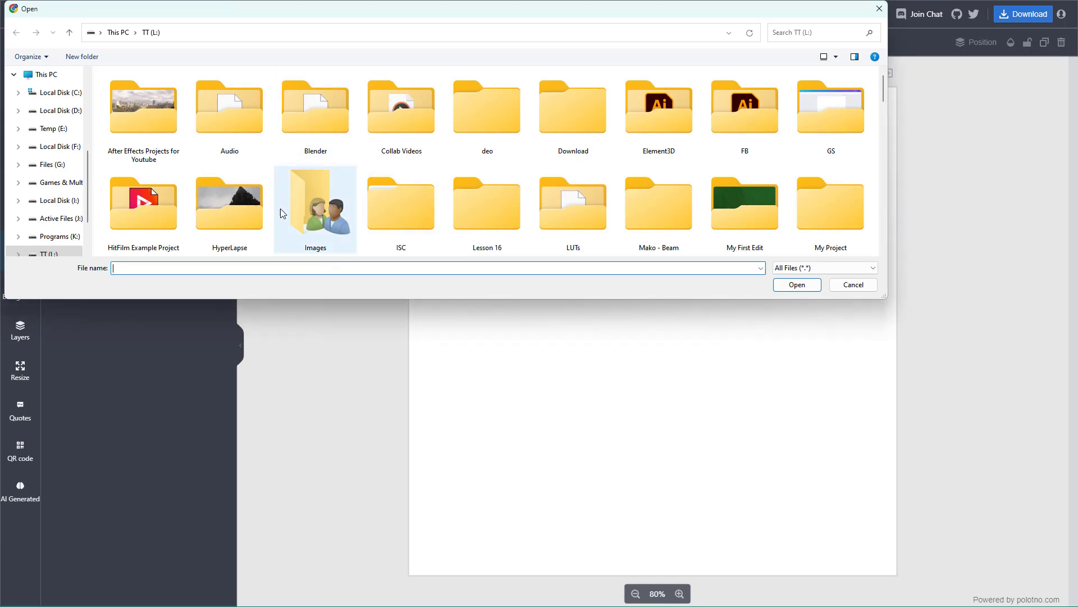
pyautogui.scroll(-3, 50, 202)
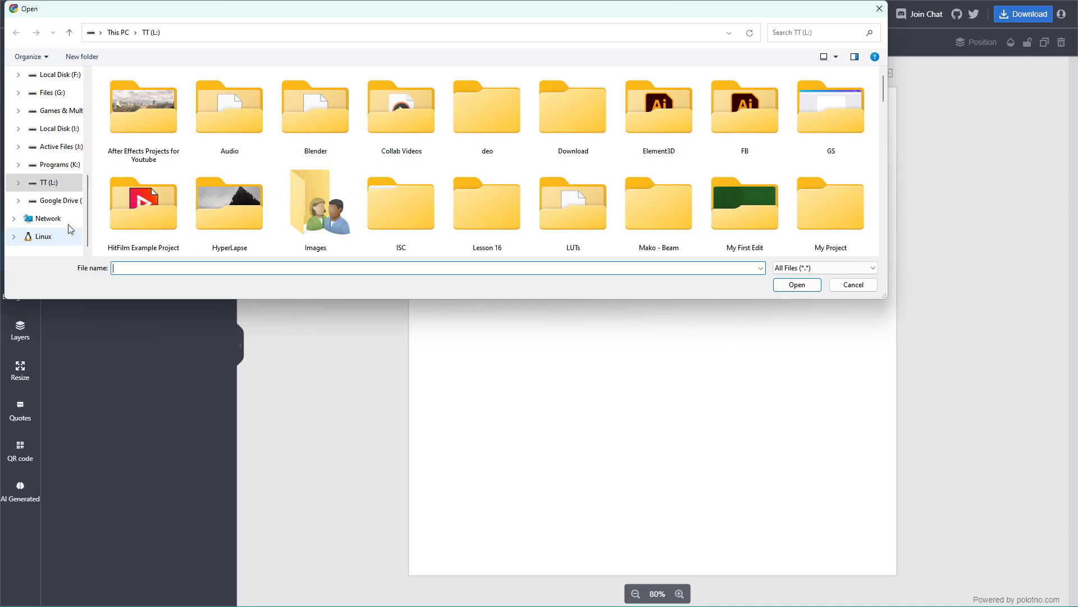
pyautogui.scroll(-3, 410, 202)
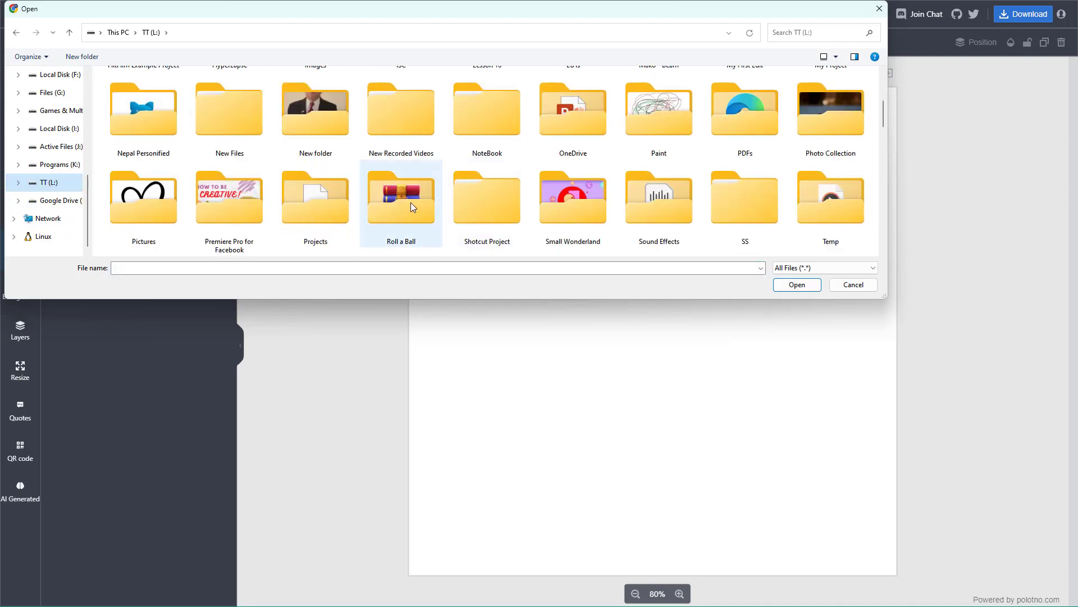
pyautogui.scroll(-3, 411, 203)
pyautogui.scroll(-5, 410, 202)
pyautogui.scroll(2, 410, 202)
pyautogui.scroll(-3, 410, 202)
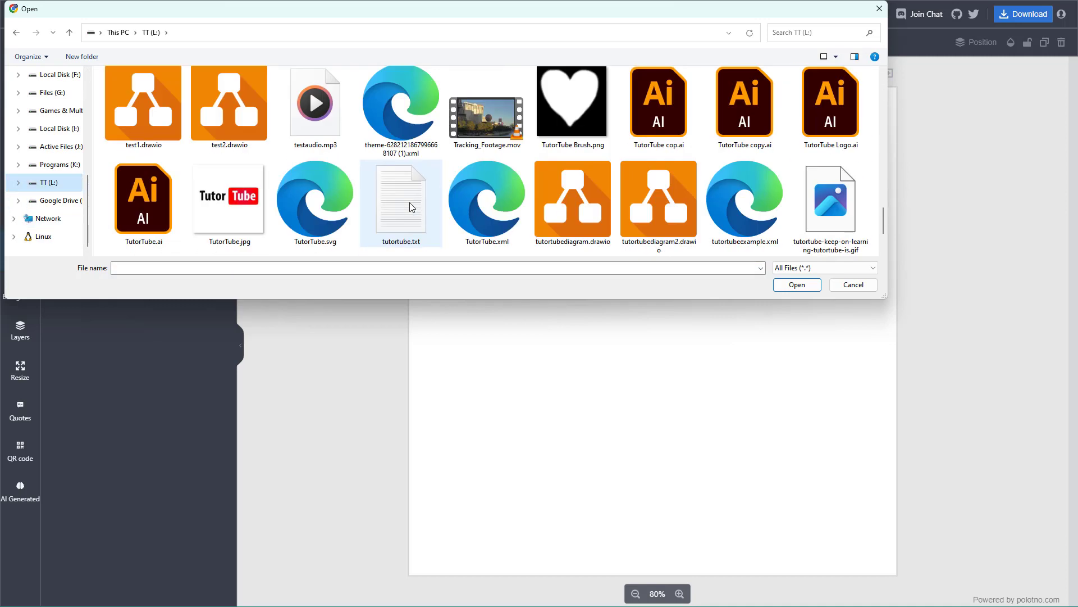
pyautogui.click(230, 202)
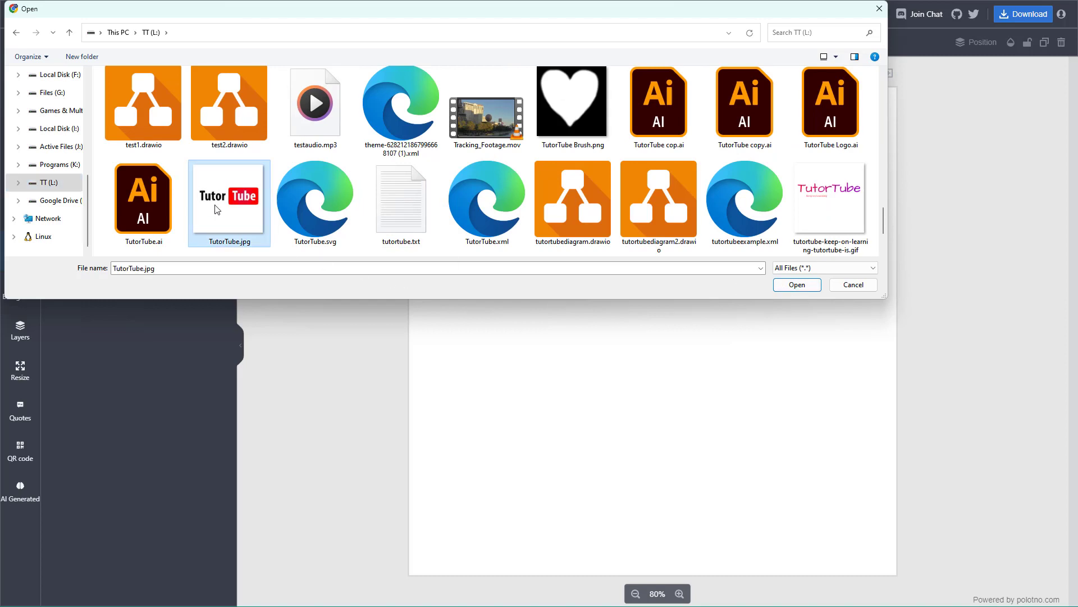
# Upload TutorTube.jpg and place the logo on the page, shrunk and moved into the upper half.
pyautogui.click(796, 285)
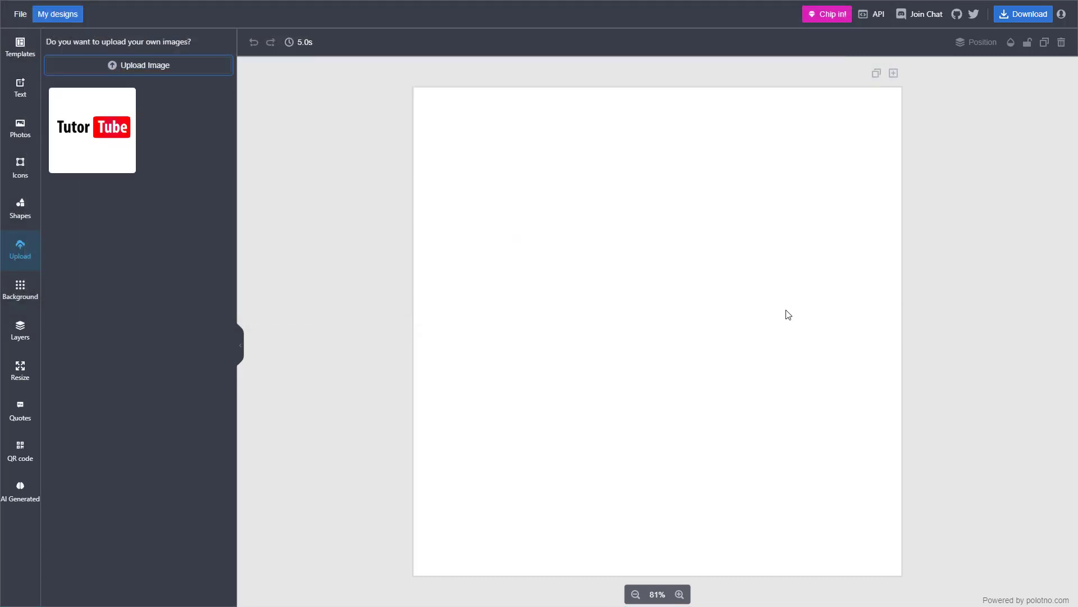
pyautogui.moveTo(84, 107); pyautogui.dragTo(621, 289)
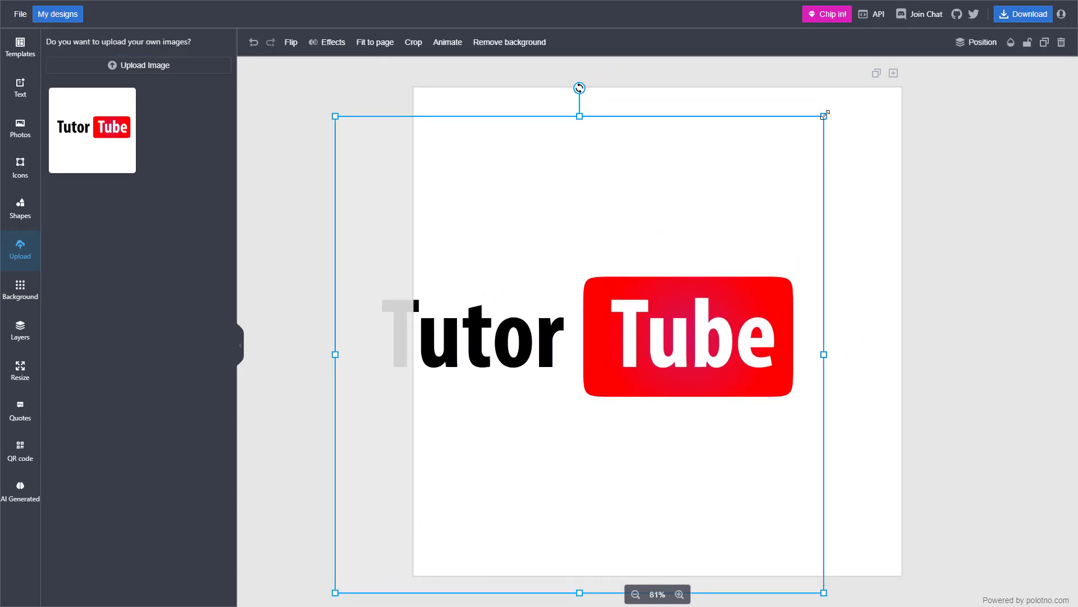
pyautogui.moveTo(824, 117); pyautogui.dragTo(645, 284)
pyautogui.moveTo(552, 419); pyautogui.dragTo(727, 270)
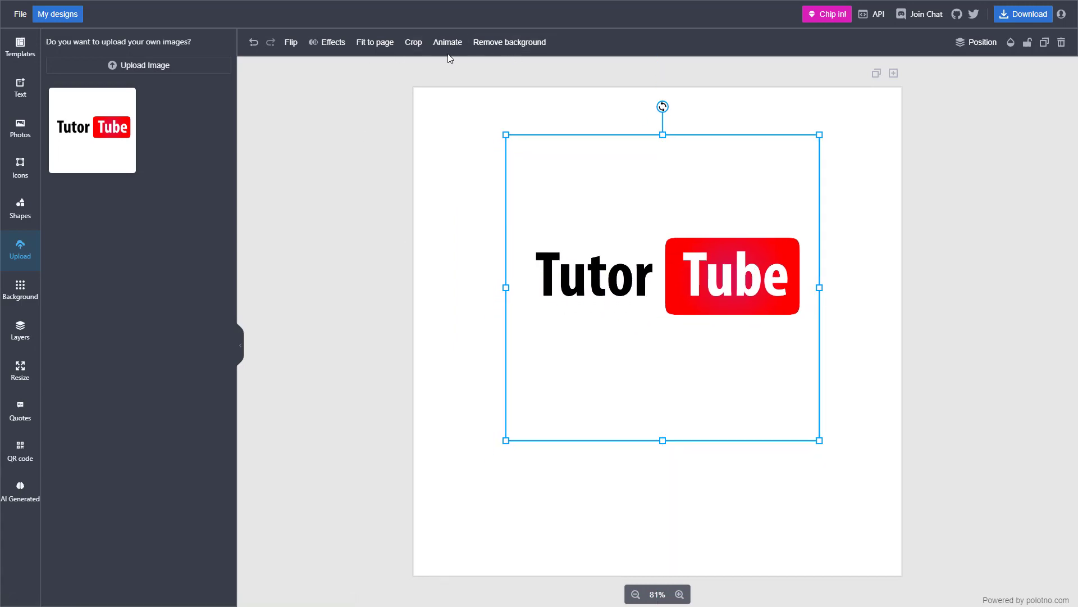
pyautogui.click(328, 42)
pyautogui.click(374, 100)
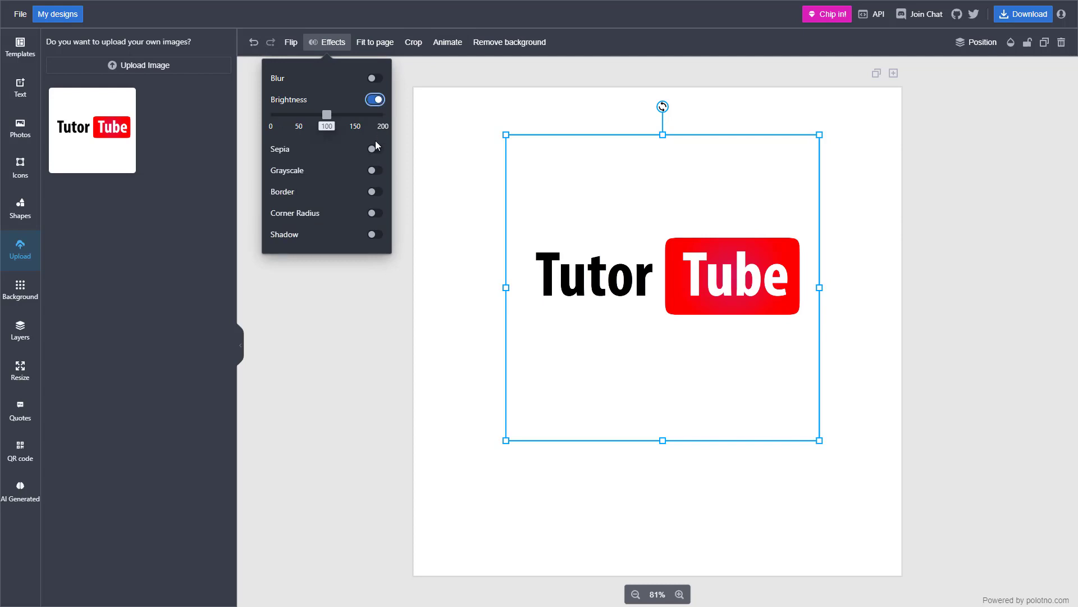
pyautogui.moveTo(328, 115); pyautogui.dragTo(311, 115)
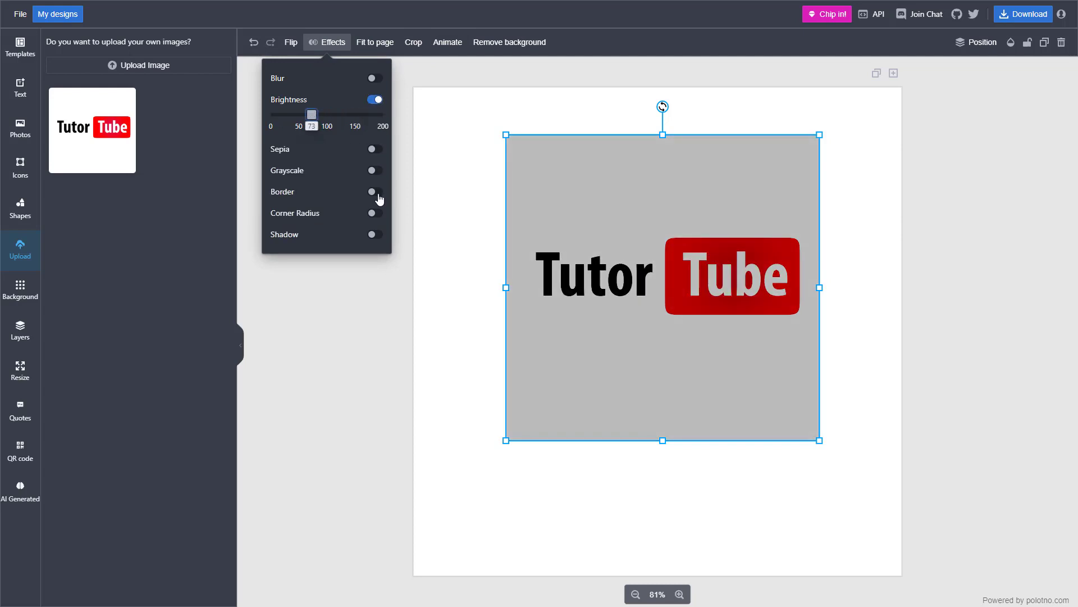
pyautogui.click(374, 191)
pyautogui.click(373, 234)
pyautogui.click(375, 237)
pyautogui.click(373, 100)
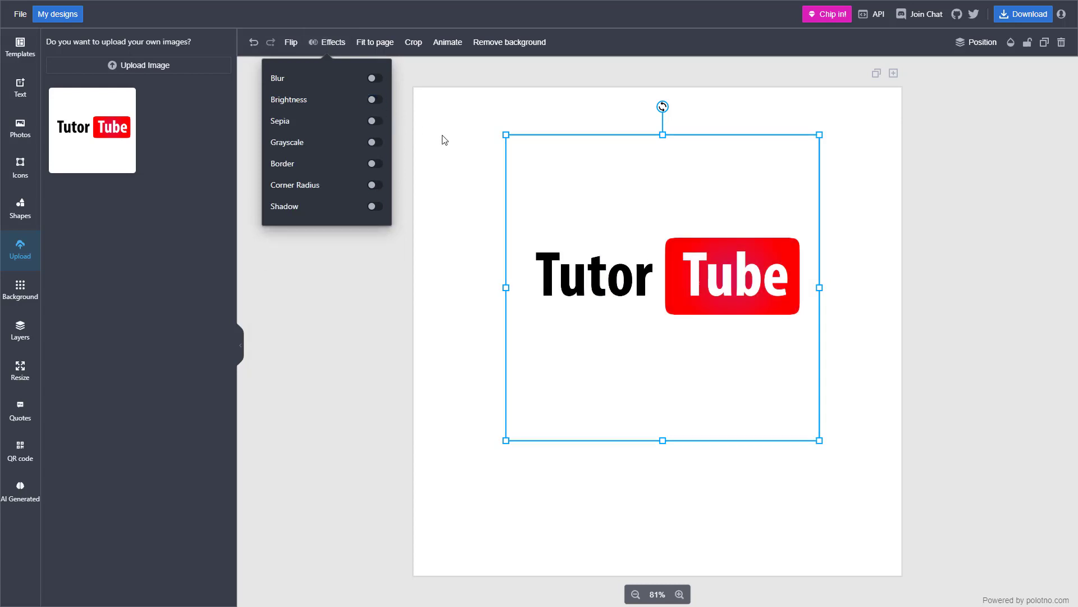
pyautogui.click(443, 139)
# Select DSC7400.jpg, the blue pickup-truck photo, as a second image to upload.
pyautogui.click(145, 65)
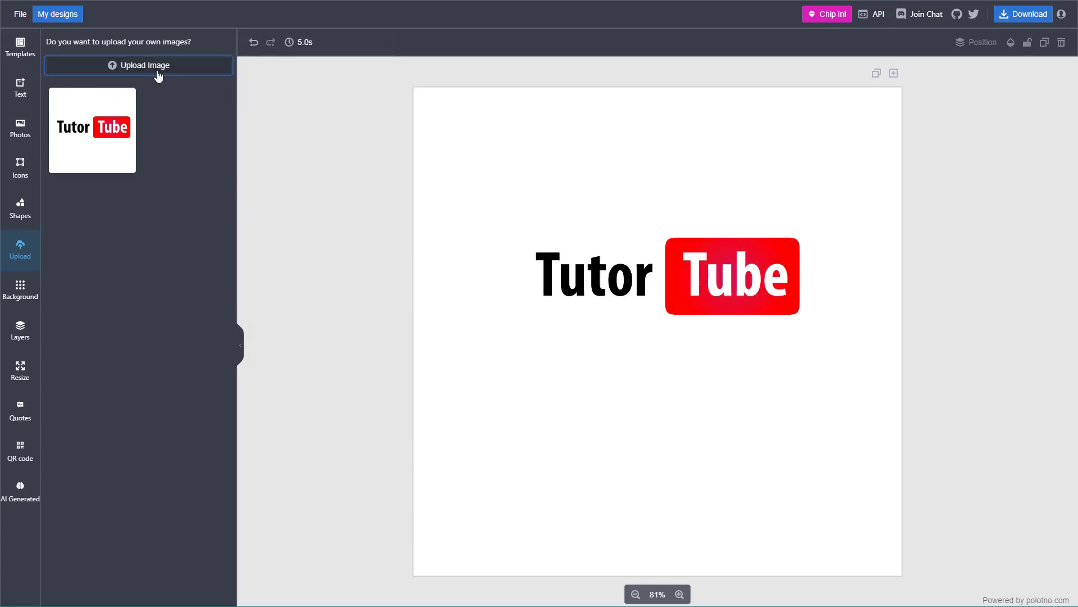
pyautogui.scroll(-2, 492, 182)
pyautogui.scroll(-1, 540, 180)
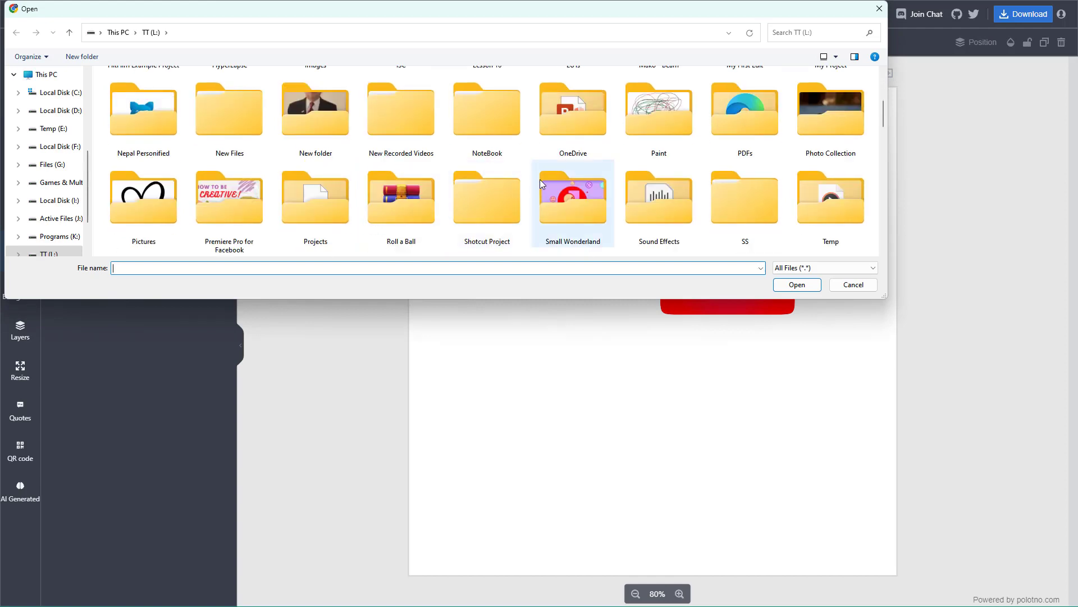
pyautogui.scroll(-2, 540, 180)
pyautogui.scroll(-1, 550, 180)
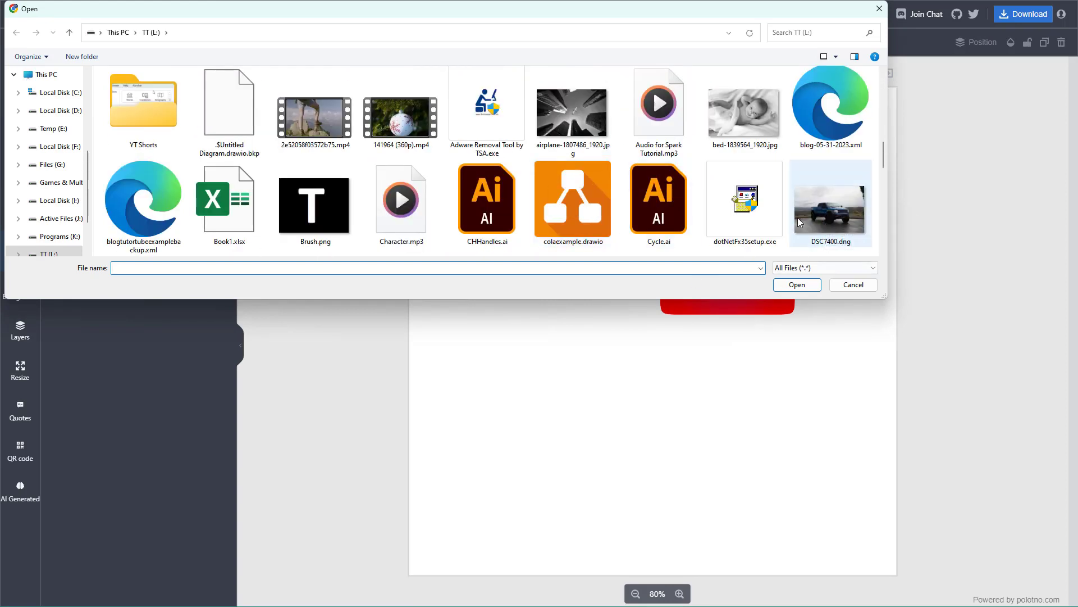
pyautogui.scroll(-2, 809, 211)
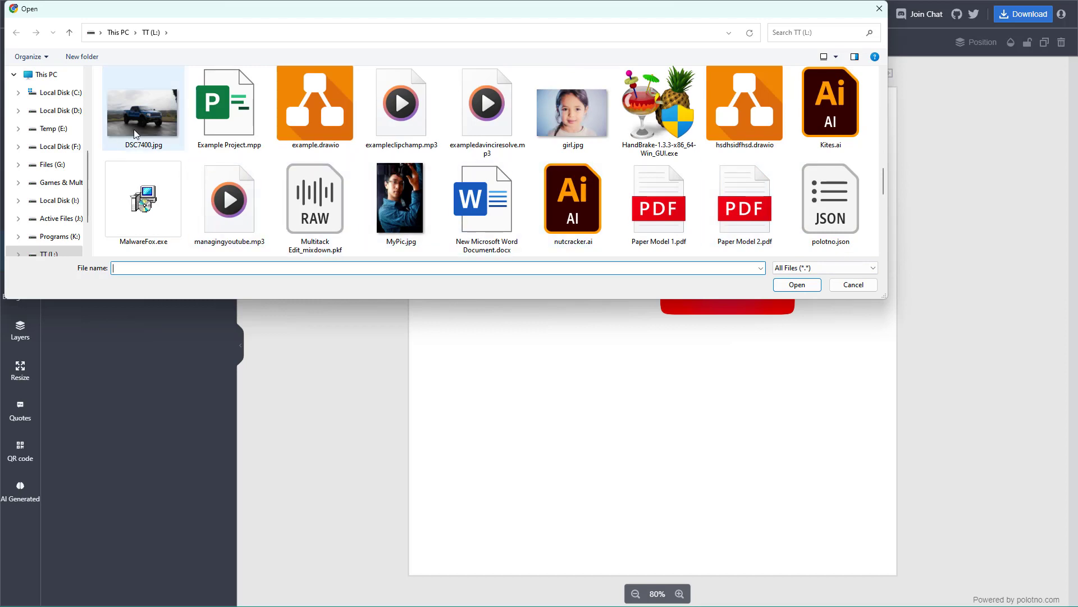
pyautogui.click(143, 110)
# Place the DSC7400 truck photo on the page, shrunk into the bottom-left corner.
pyautogui.click(797, 286)
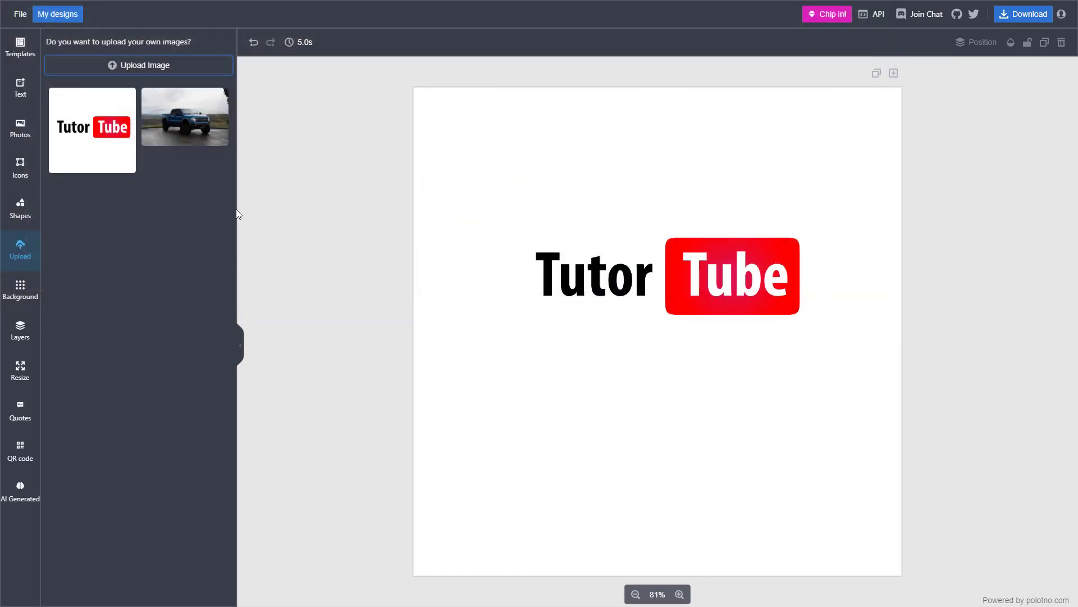
pyautogui.moveTo(184, 118); pyautogui.dragTo(590, 392)
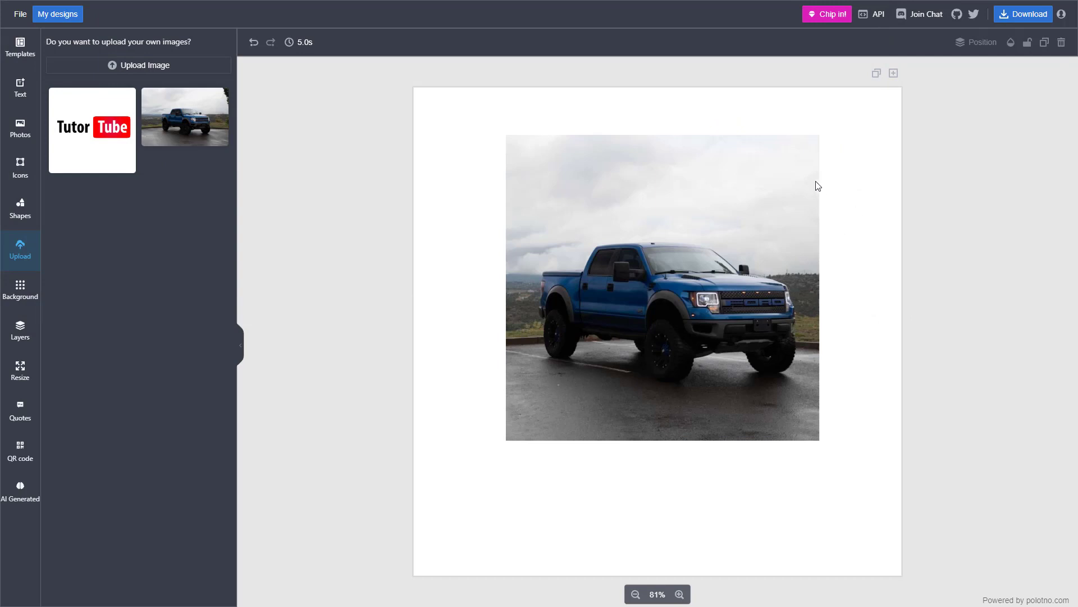
pyautogui.click(817, 145)
pyautogui.moveTo(819, 135); pyautogui.dragTo(699, 259)
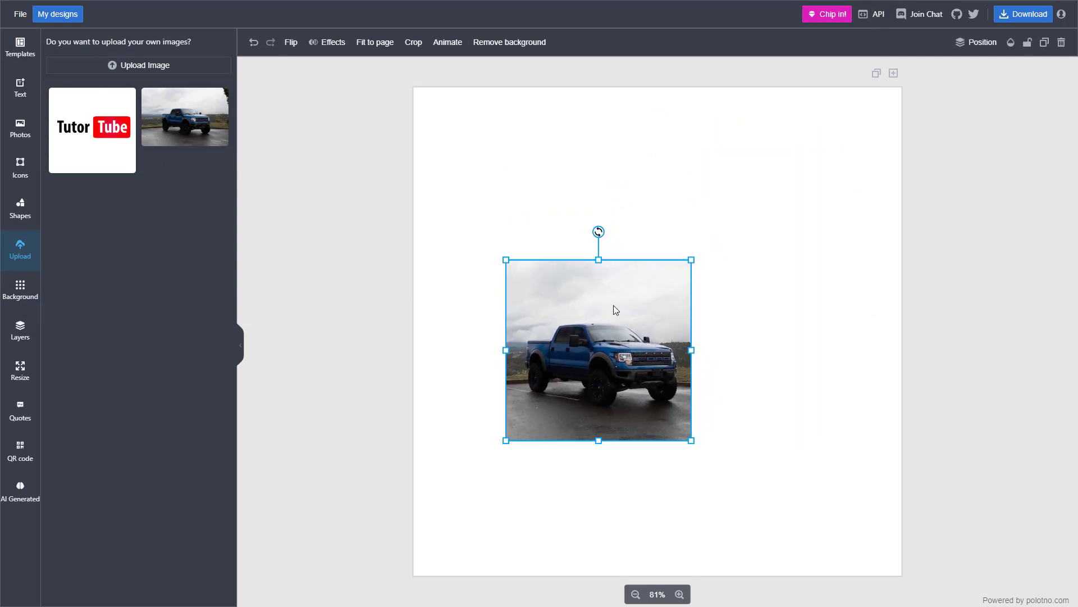
pyautogui.moveTo(625, 295); pyautogui.dragTo(579, 389)
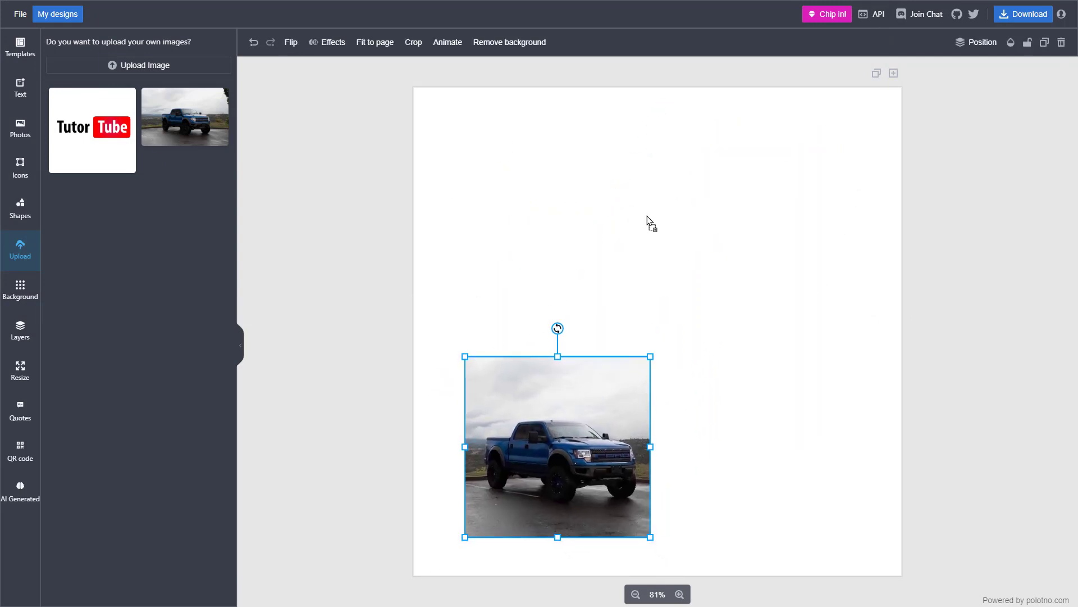
# Add the TutorTube logo again, shrunk and moved to the page's top right.
pyautogui.click(92, 130)
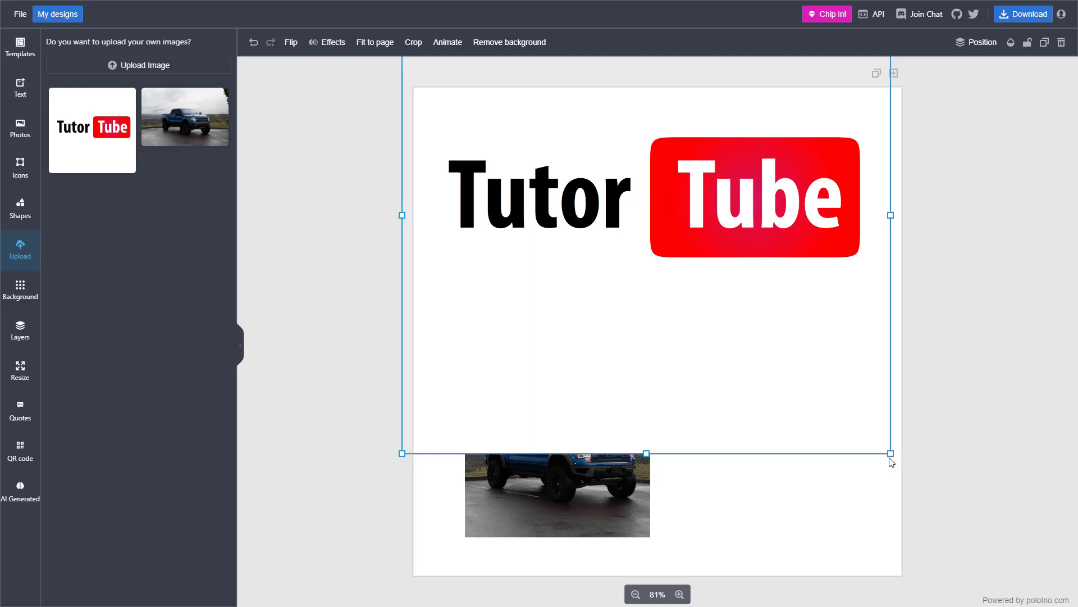
pyautogui.moveTo(884, 449); pyautogui.dragTo(628, 248)
pyautogui.moveTo(590, 186); pyautogui.dragTo(699, 202)
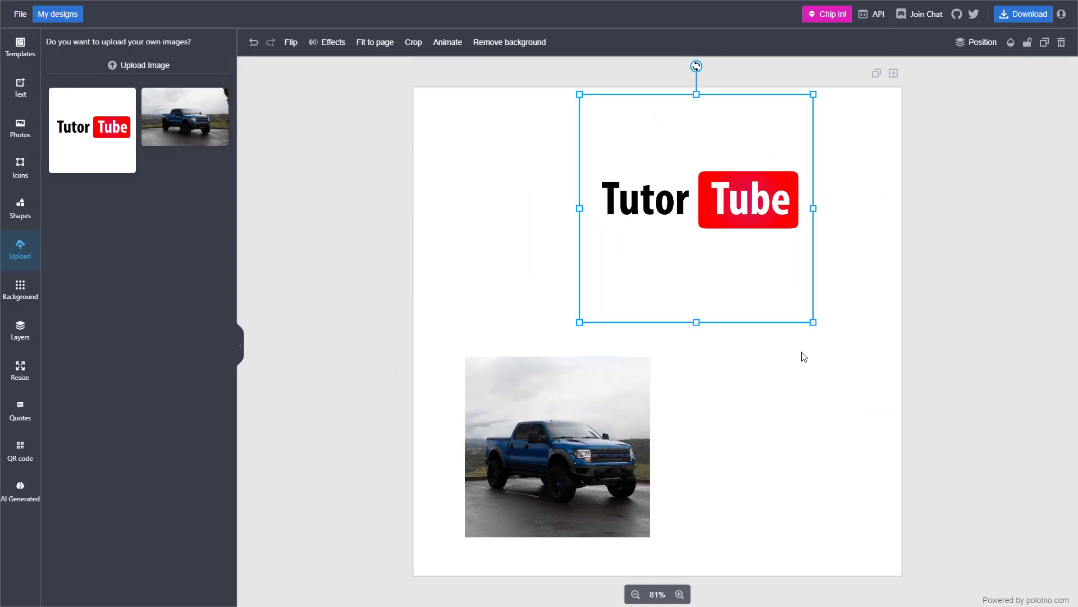
pyautogui.click(819, 440)
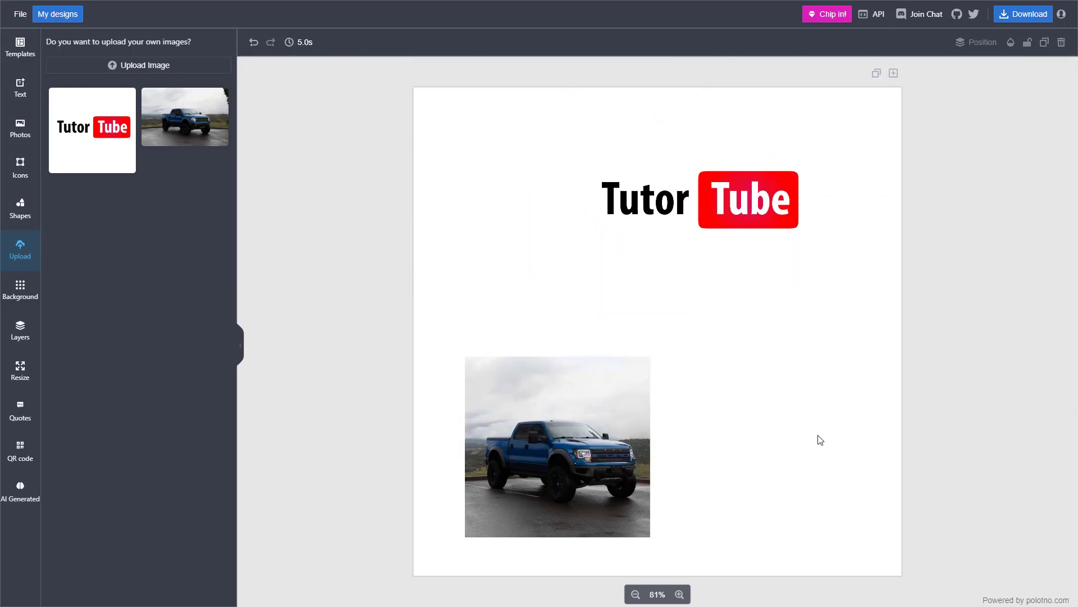